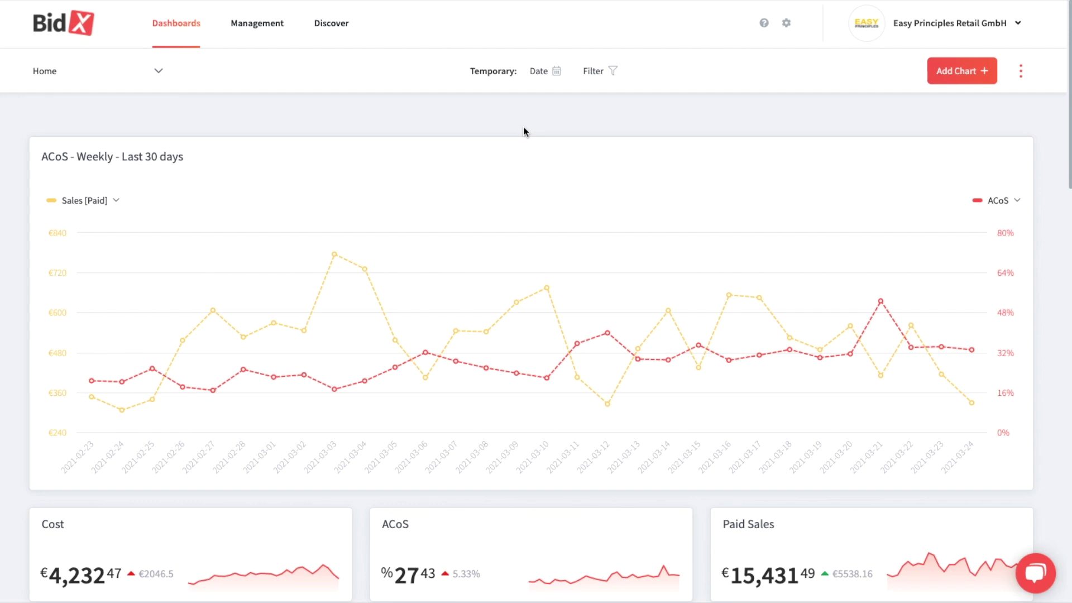
# - Browse down the Home dashboard and back to the top, then start adding a new chart
pyautogui.scroll(-2, 524, 132)
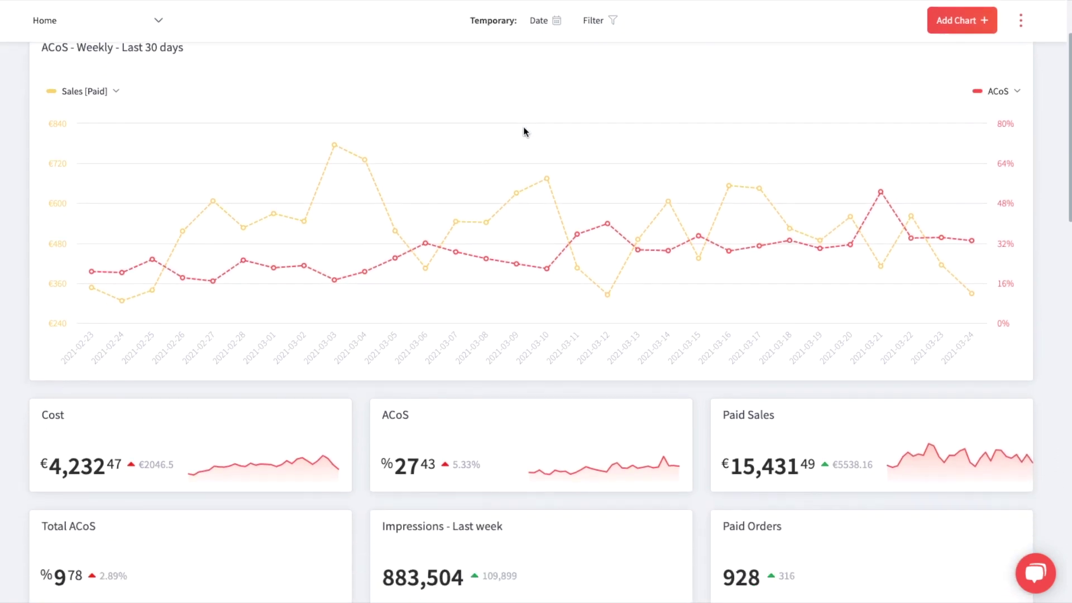
pyautogui.scroll(-1, 182, 400)
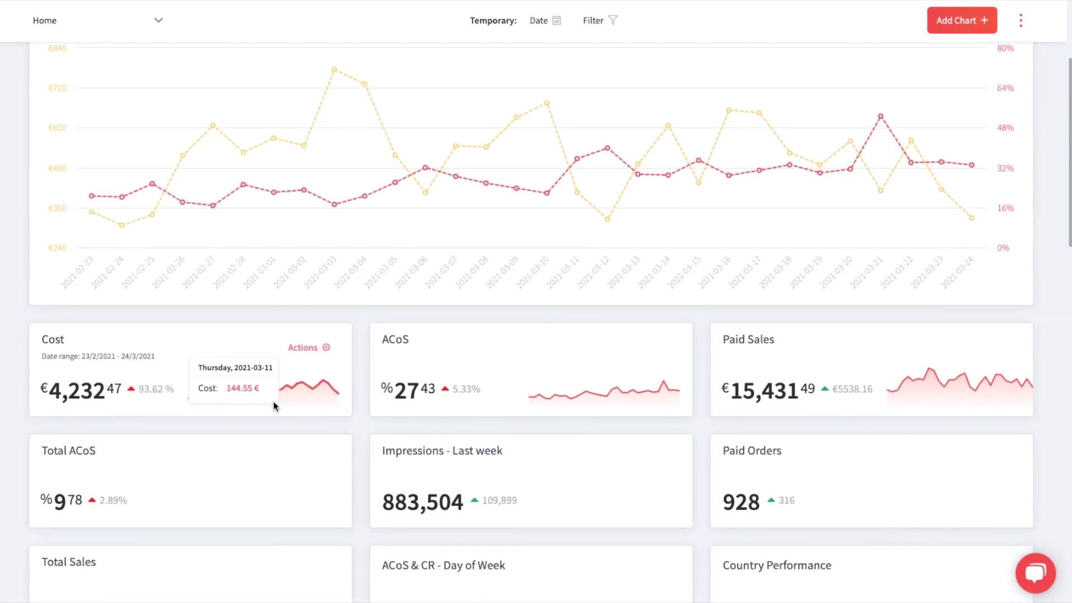
pyautogui.scroll(-1, 275, 402)
pyautogui.scroll(-2, 289, 422)
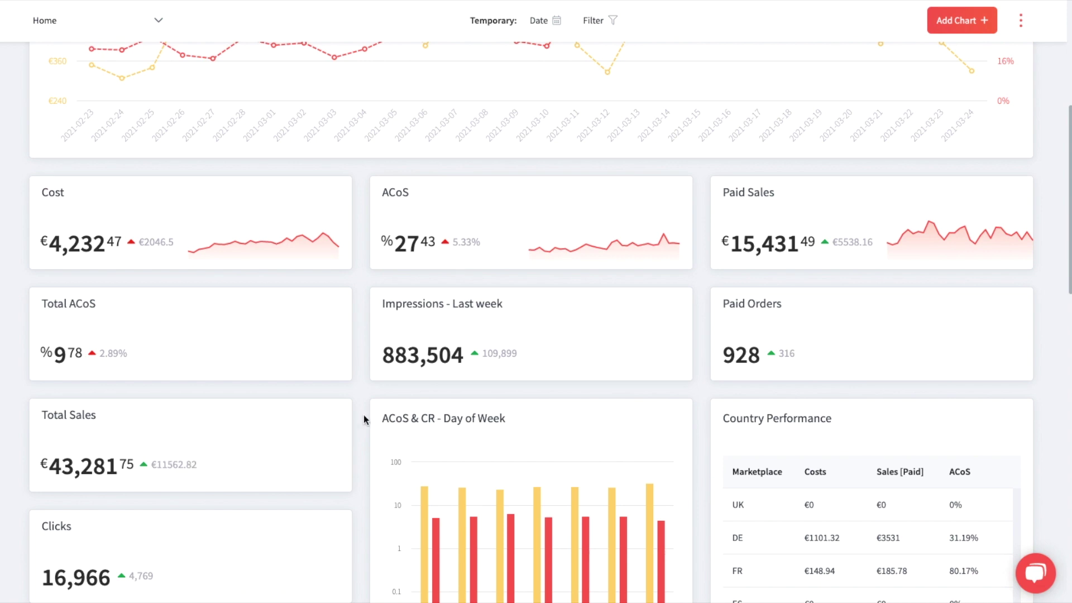
pyautogui.scroll(8, 206, 112)
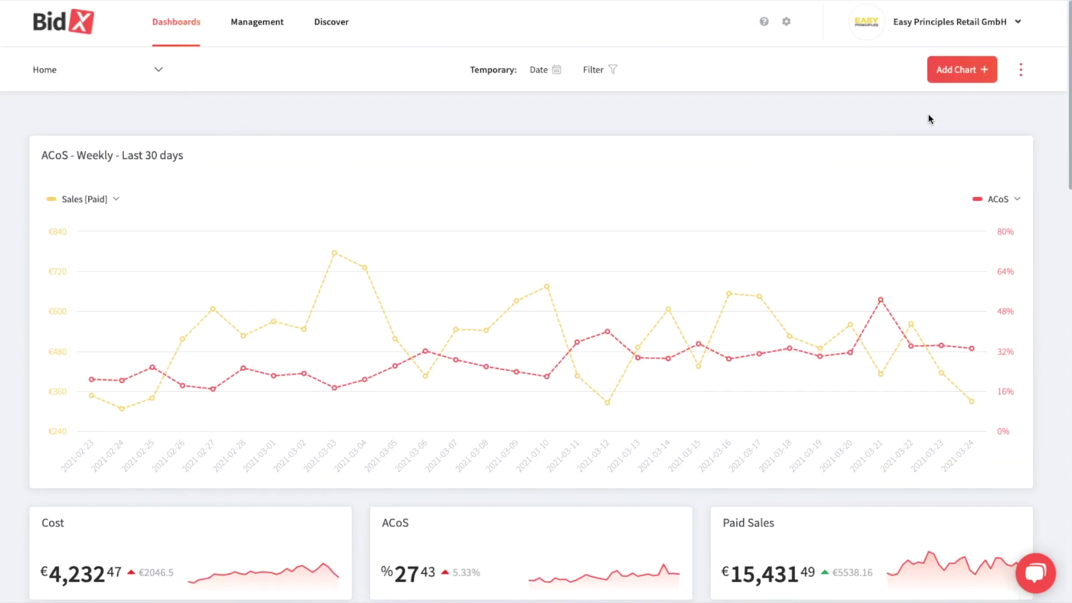
pyautogui.click(948, 78)
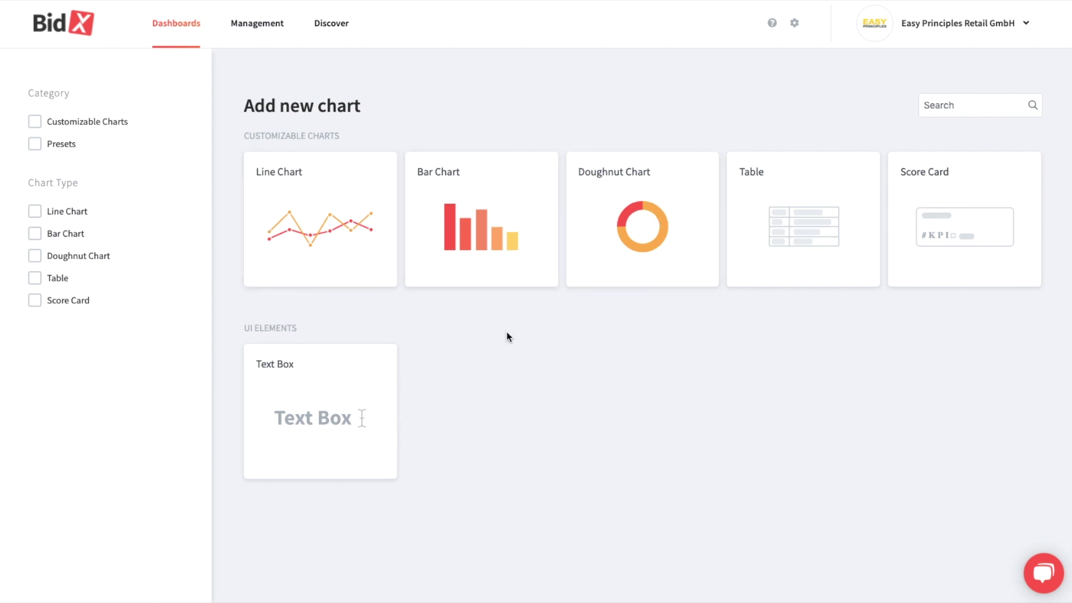
# - Choose Bar Chart, giving a default ACoS – Last week chart grouped by report date
pyautogui.click(484, 252)
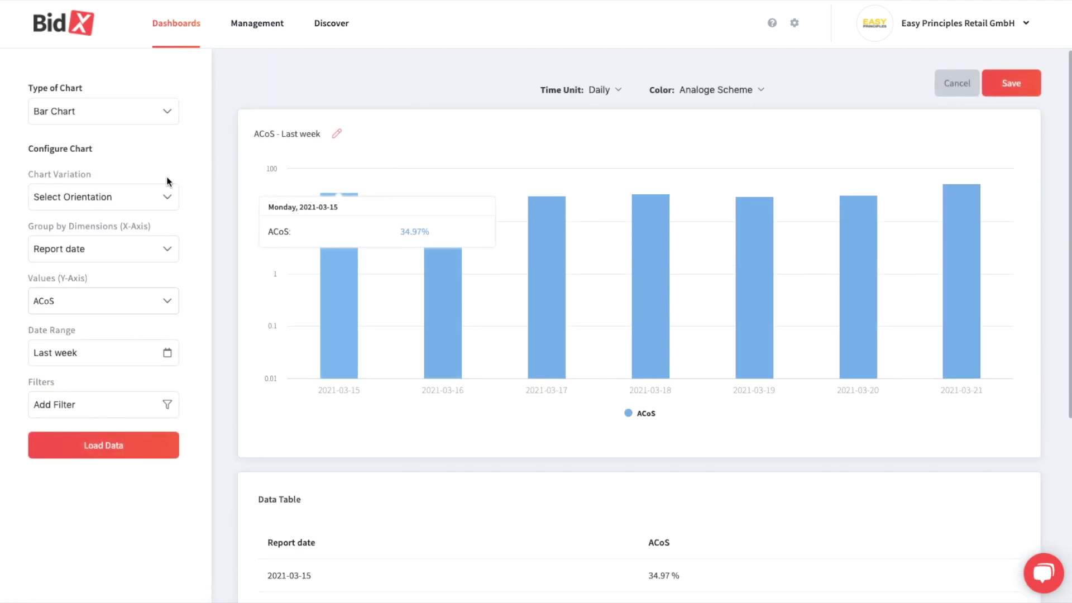
# - Set the chart variation to vertical bars, leaving the X-axis dimension unchanged
pyautogui.click(151, 199)
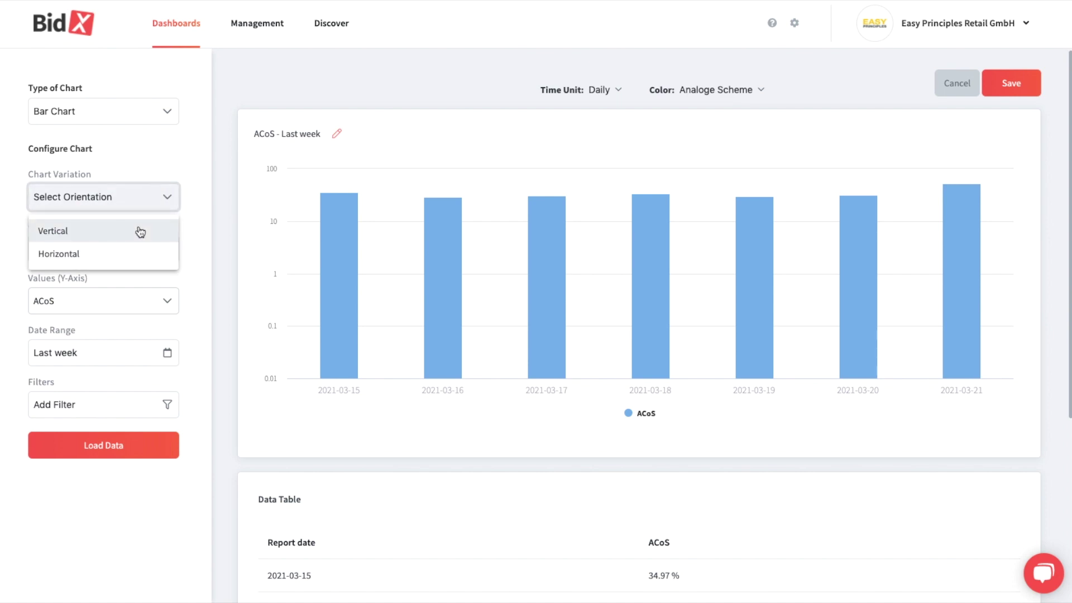
pyautogui.click(136, 238)
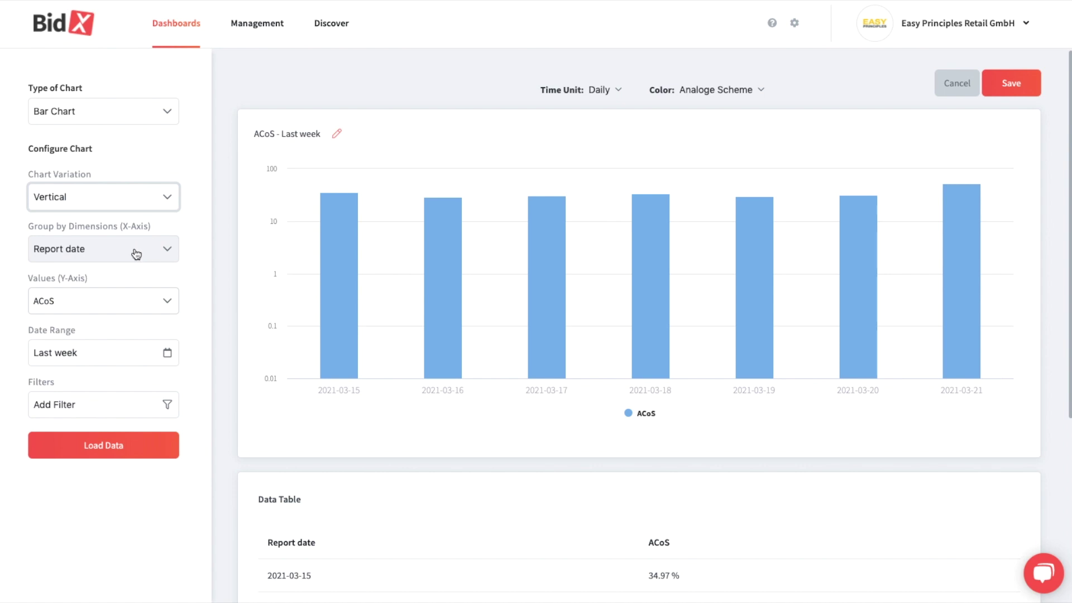
pyautogui.click(134, 252)
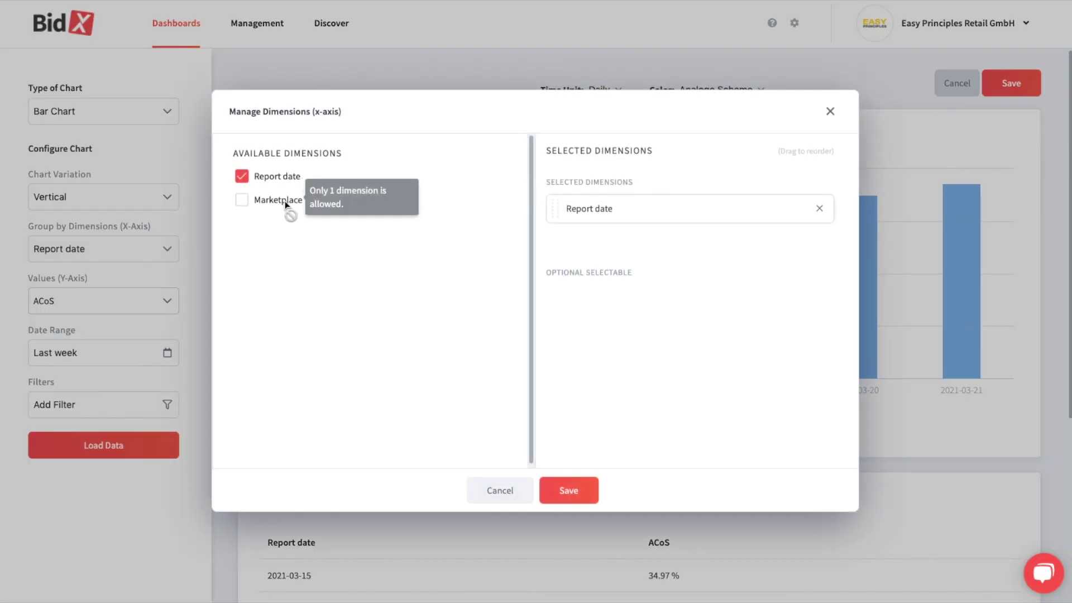
pyautogui.click(484, 502)
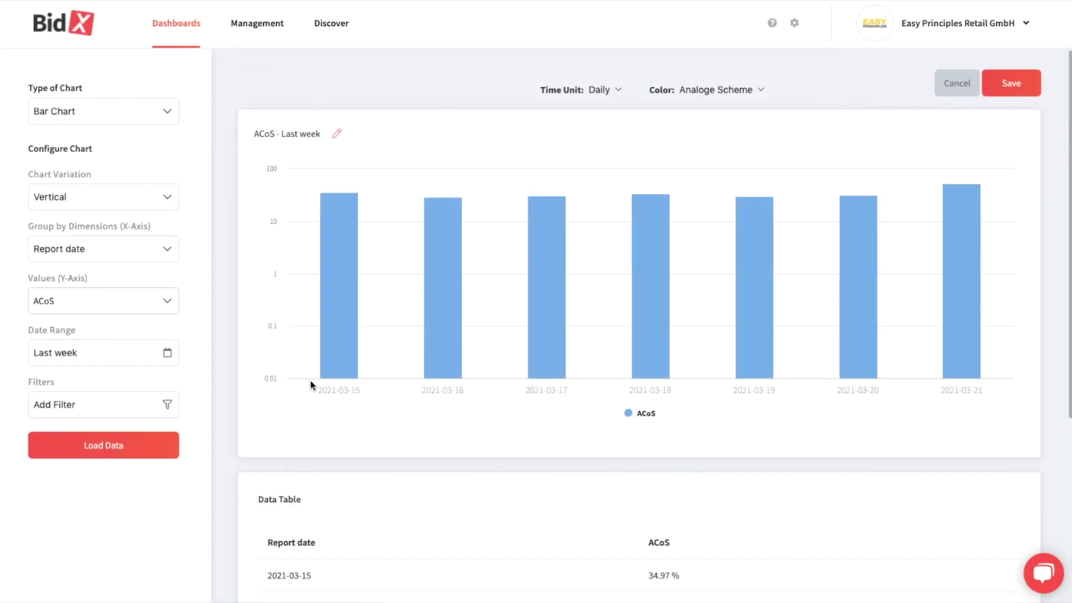
# - Add Cost alongside ACoS as a plotted value and apply the Analoge Scheme colours
pyautogui.click(144, 307)
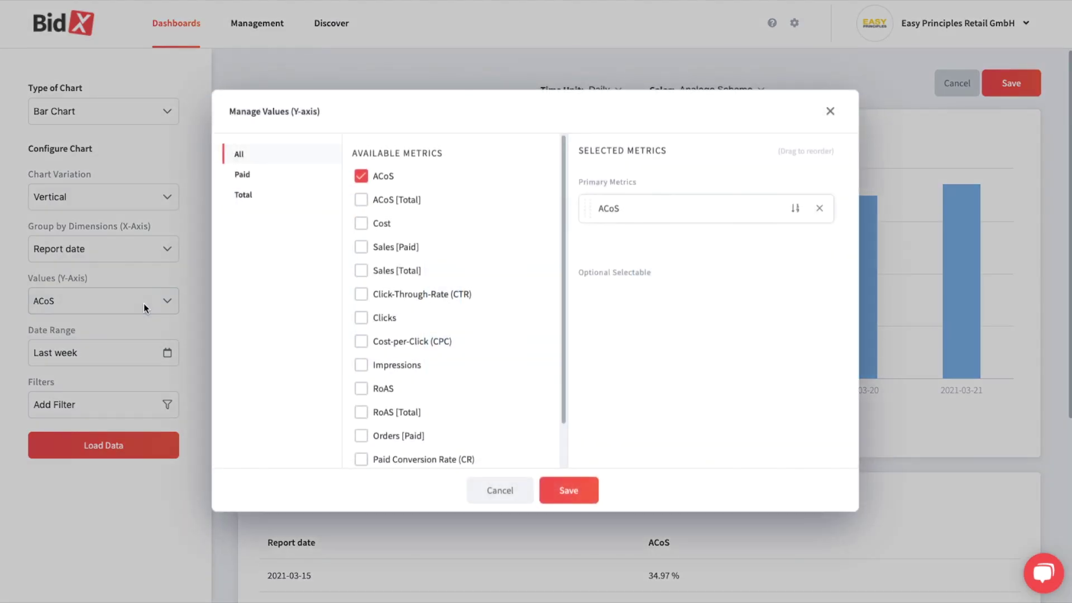
pyautogui.scroll(-1, 362, 178)
pyautogui.click(363, 213)
pyautogui.click(573, 494)
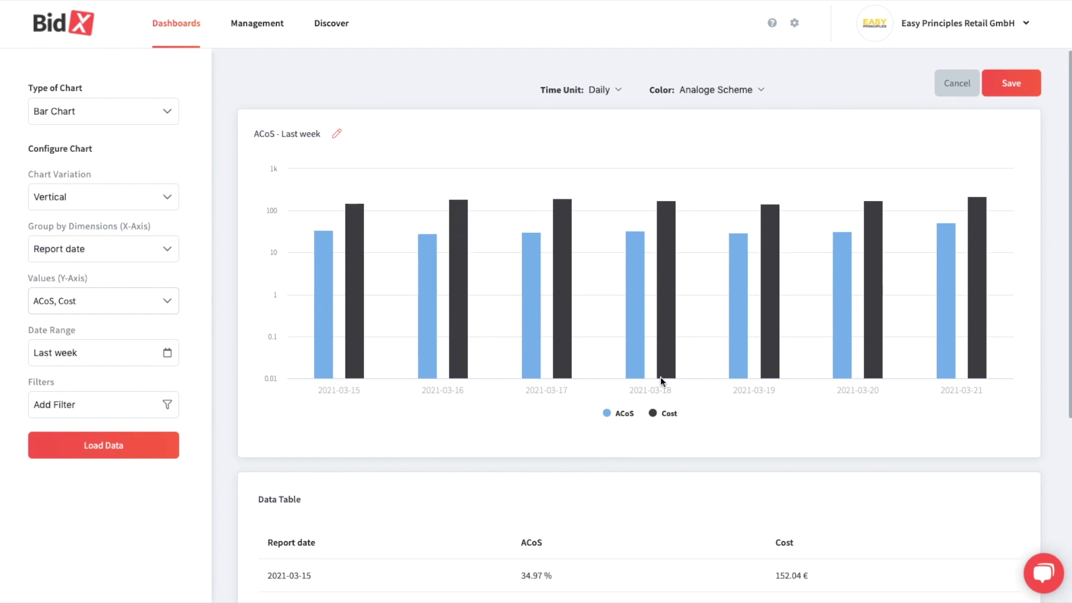
pyautogui.click(759, 89)
pyautogui.click(745, 122)
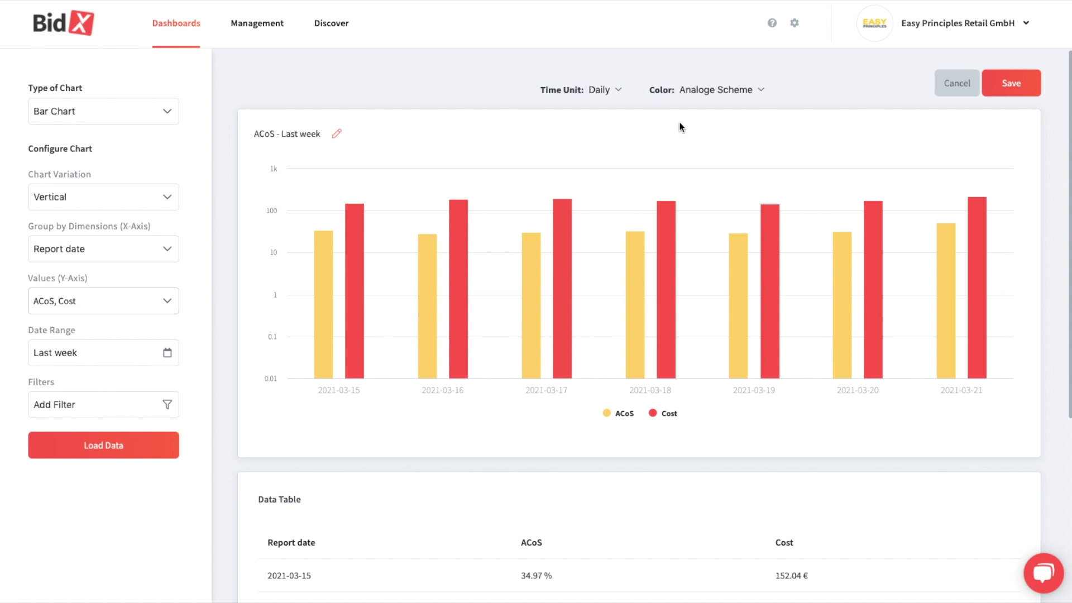
# - Set the chart's date range to Last 30 days with a Weekly time unit
pyautogui.click(95, 350)
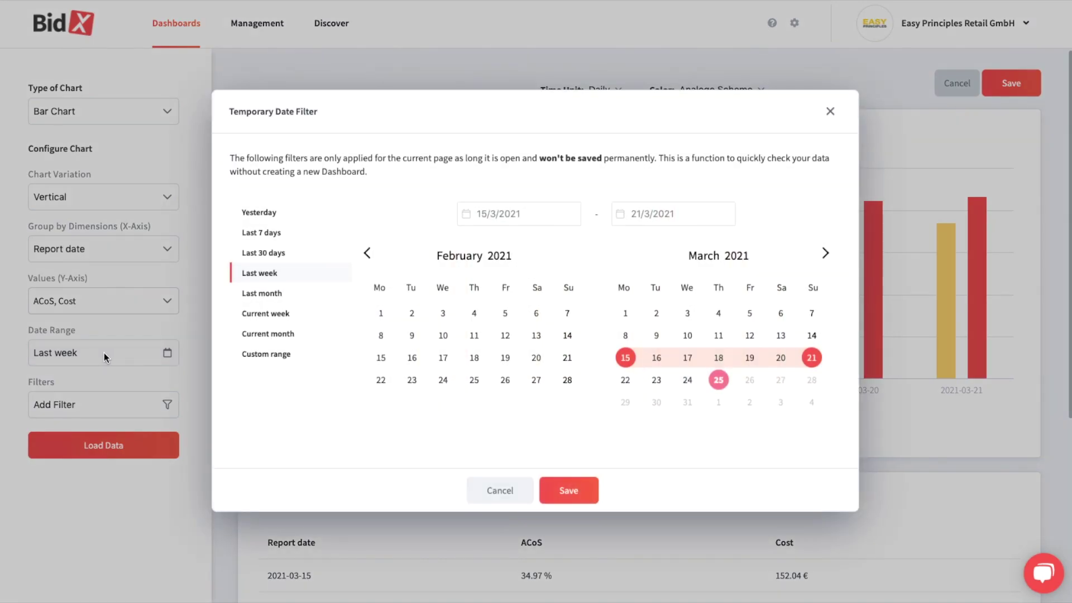
pyautogui.click(280, 254)
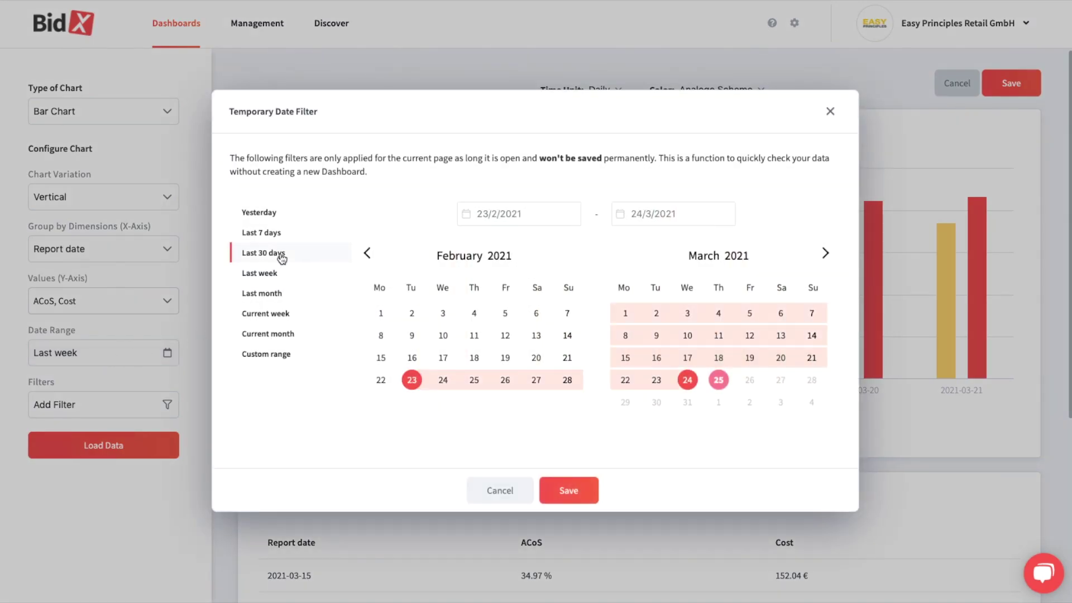
pyautogui.click(572, 493)
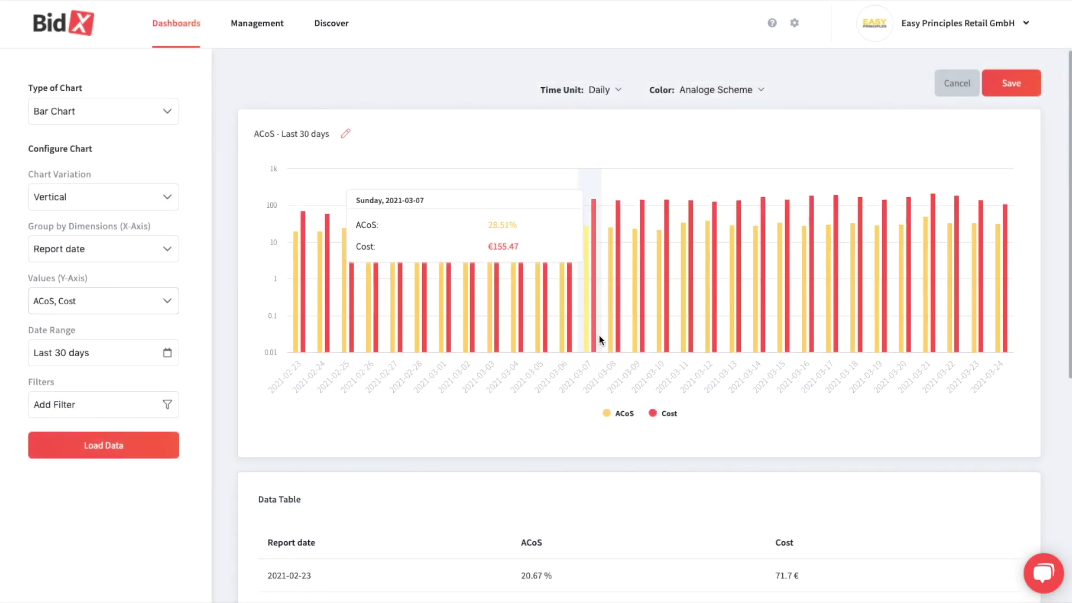
pyautogui.click(614, 90)
pyautogui.click(607, 169)
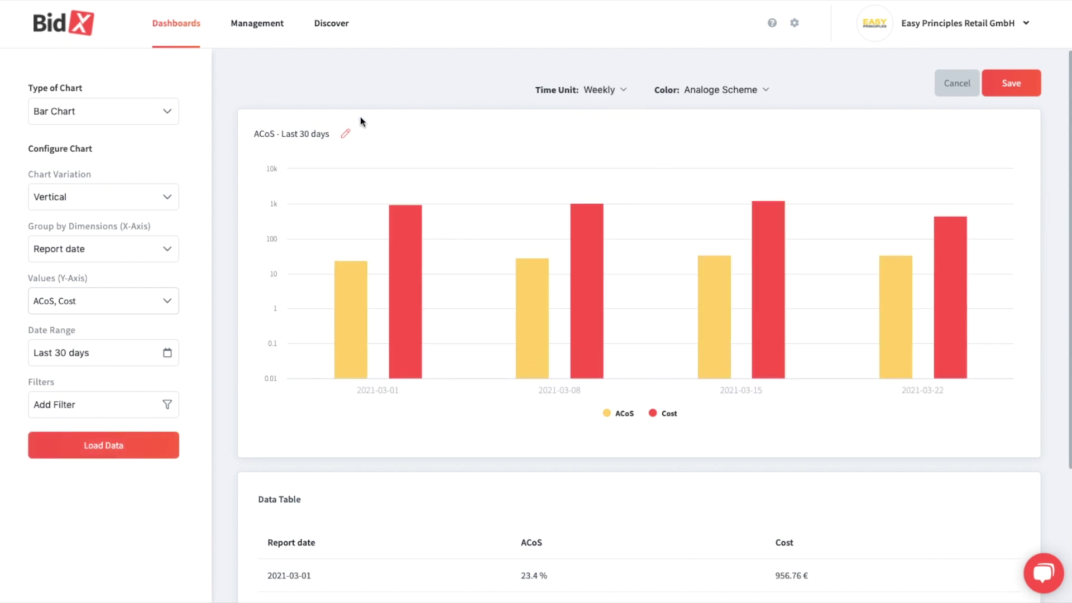
# - Leave the chart without any filter and save it to the Home dashboard
pyautogui.click(99, 410)
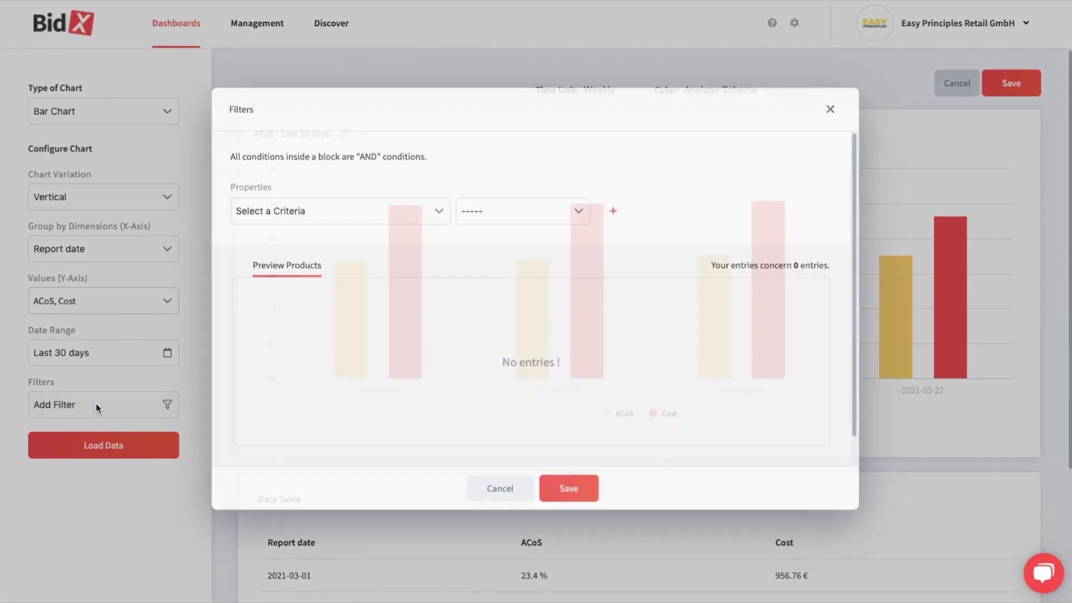
pyautogui.click(435, 212)
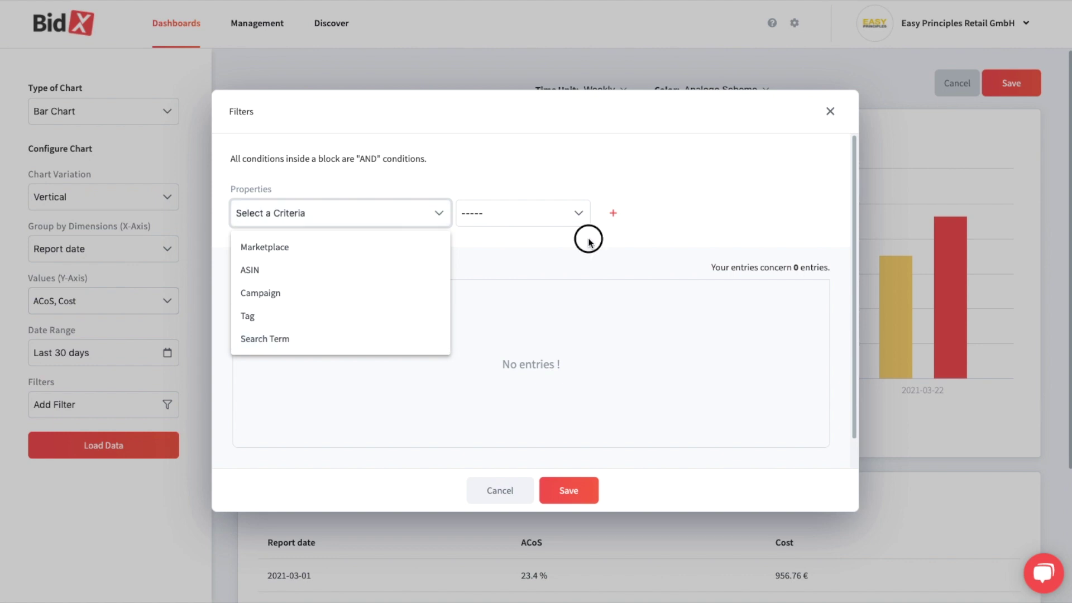
pyautogui.click(564, 258)
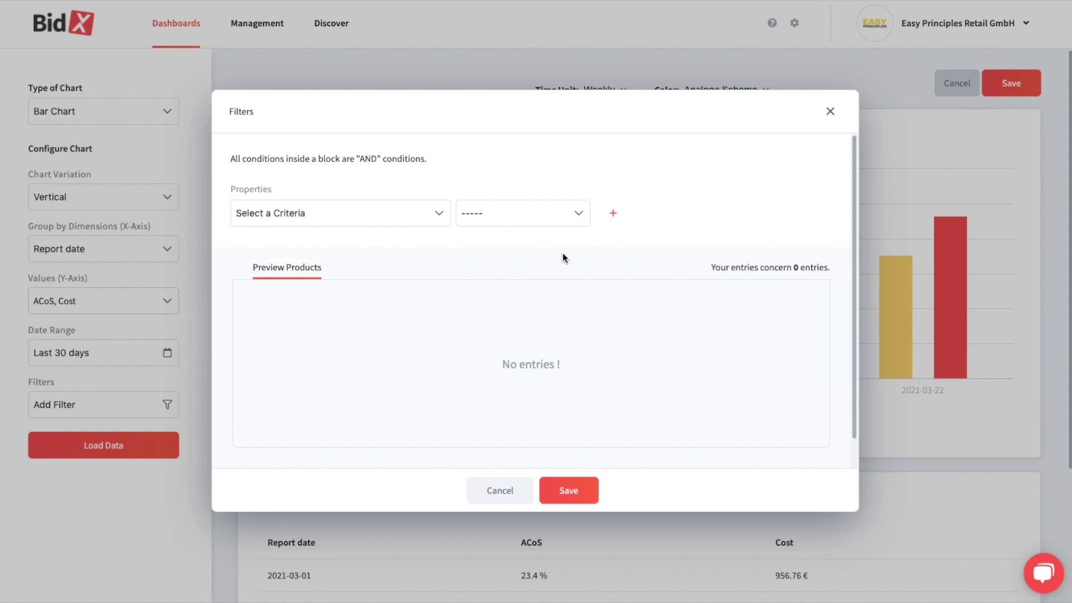
pyautogui.click(558, 490)
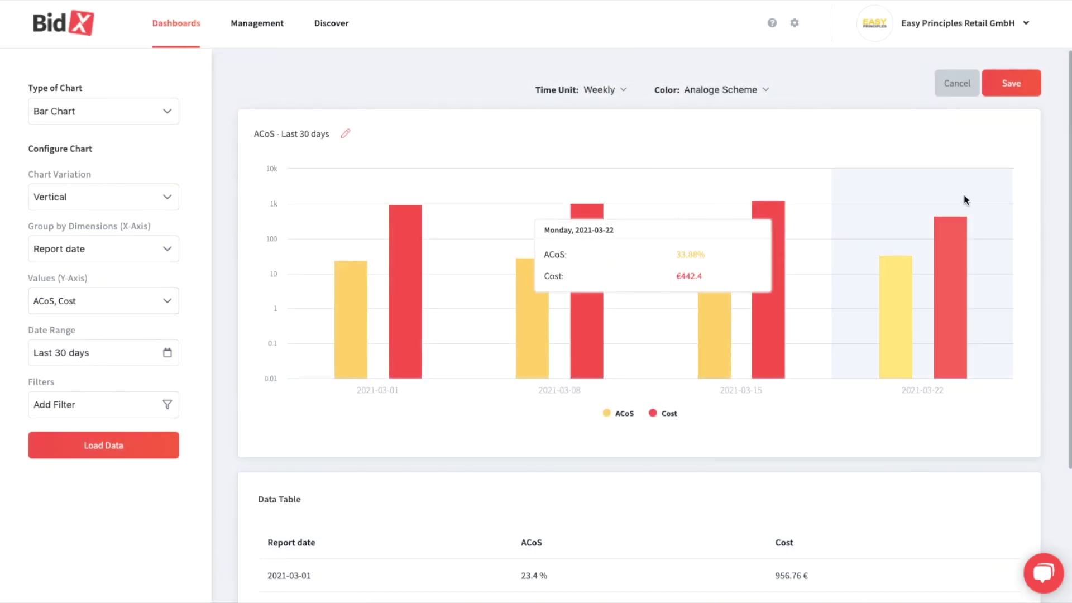
pyautogui.click(1021, 84)
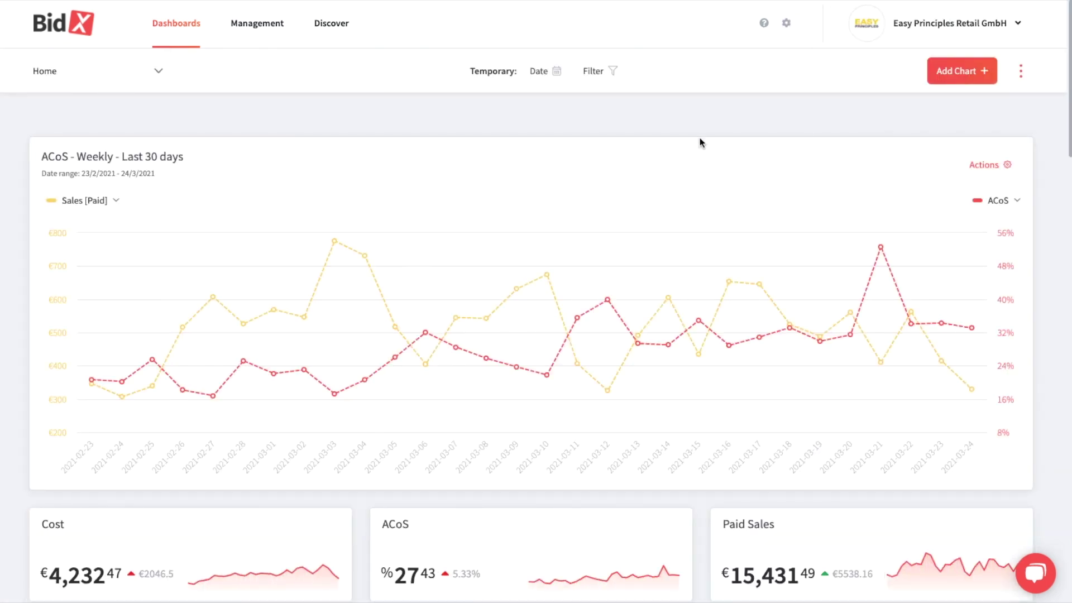
pyautogui.scroll(-20, 636, 164)
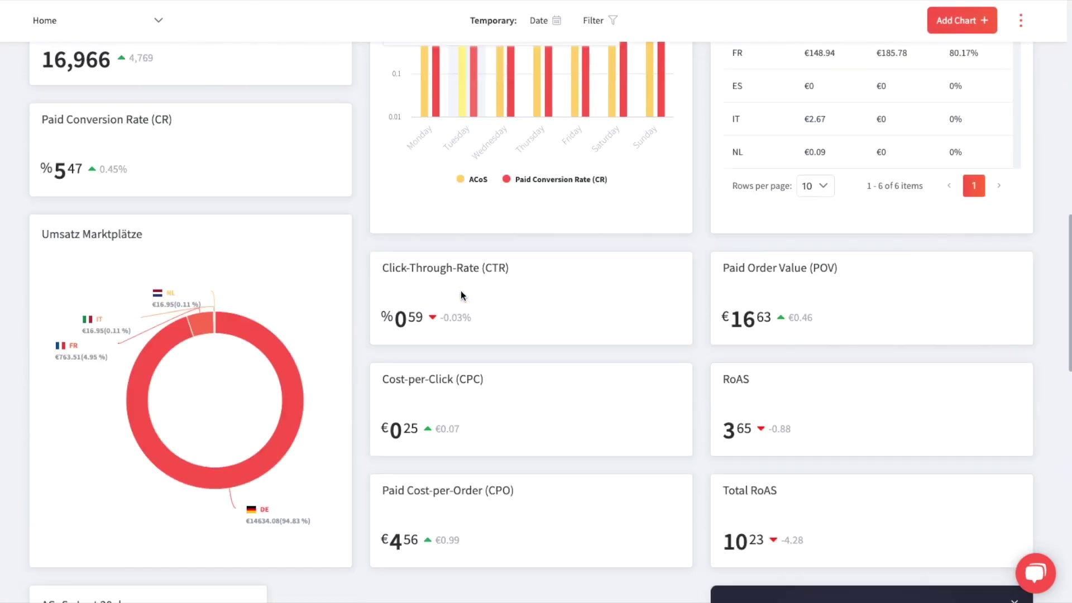
pyautogui.scroll(-1, 461, 289)
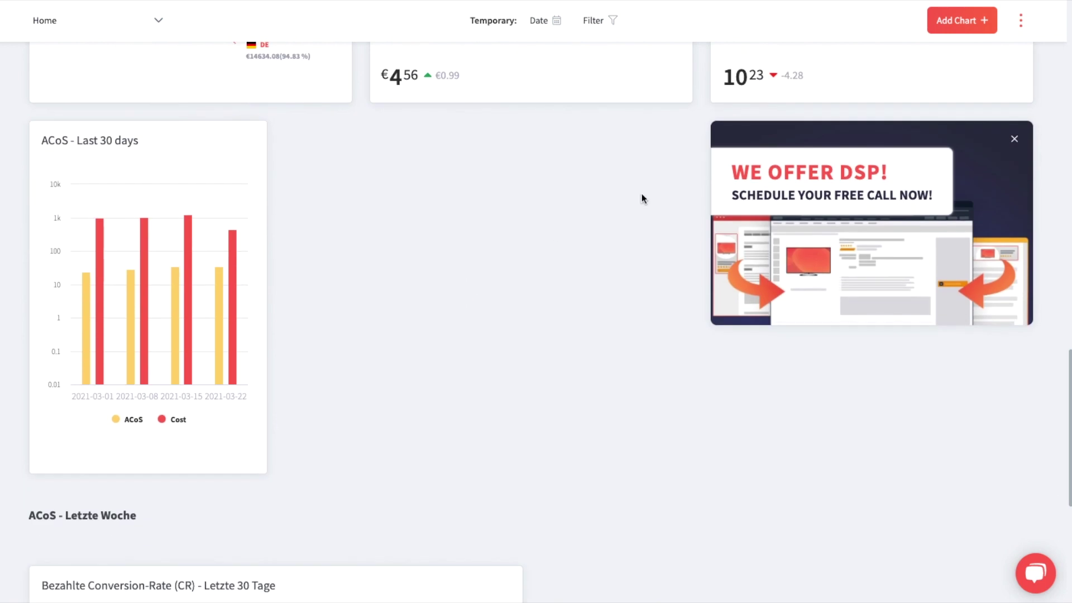
# - Widen the ACoS – Last 30 days chart to roughly twice its width in the layout editor
pyautogui.click(1021, 25)
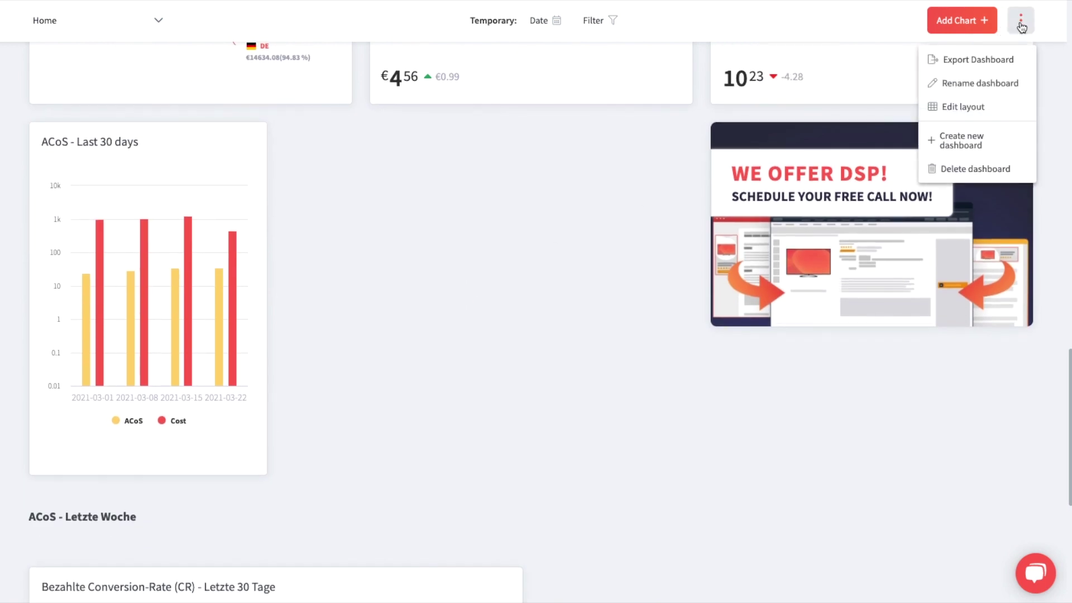
pyautogui.click(981, 110)
pyautogui.moveTo(266, 472); pyautogui.dragTo(525, 461)
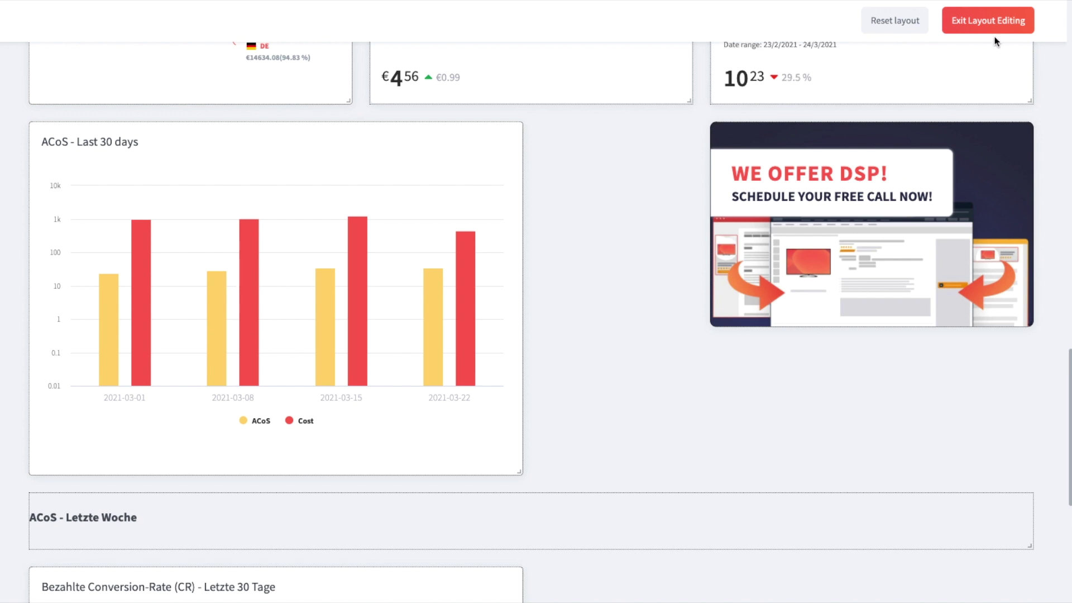
pyautogui.click(965, 27)
pyautogui.click(495, 149)
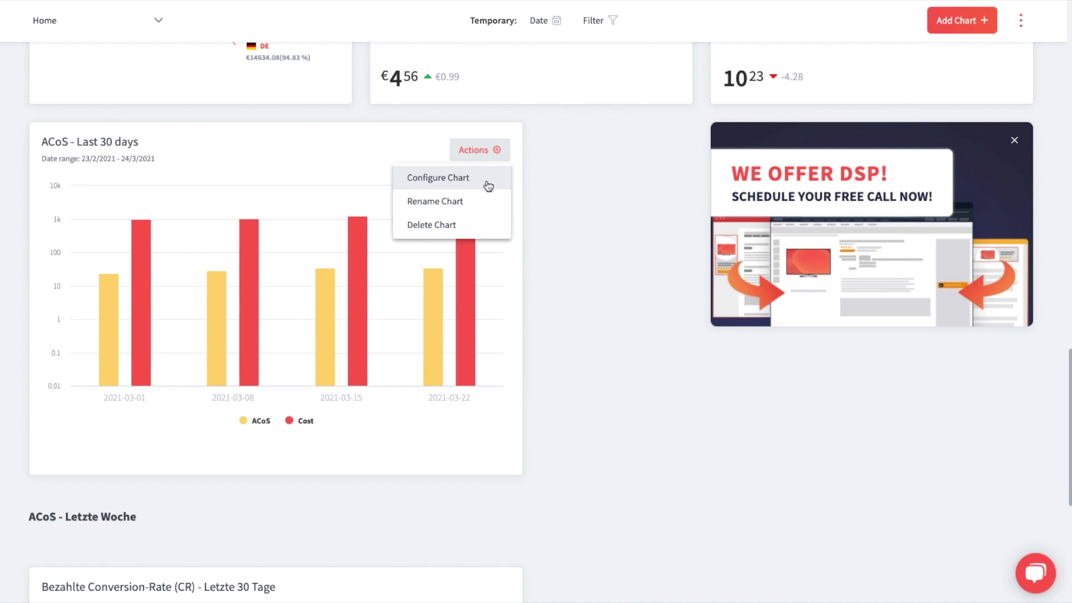
pyautogui.click(485, 233)
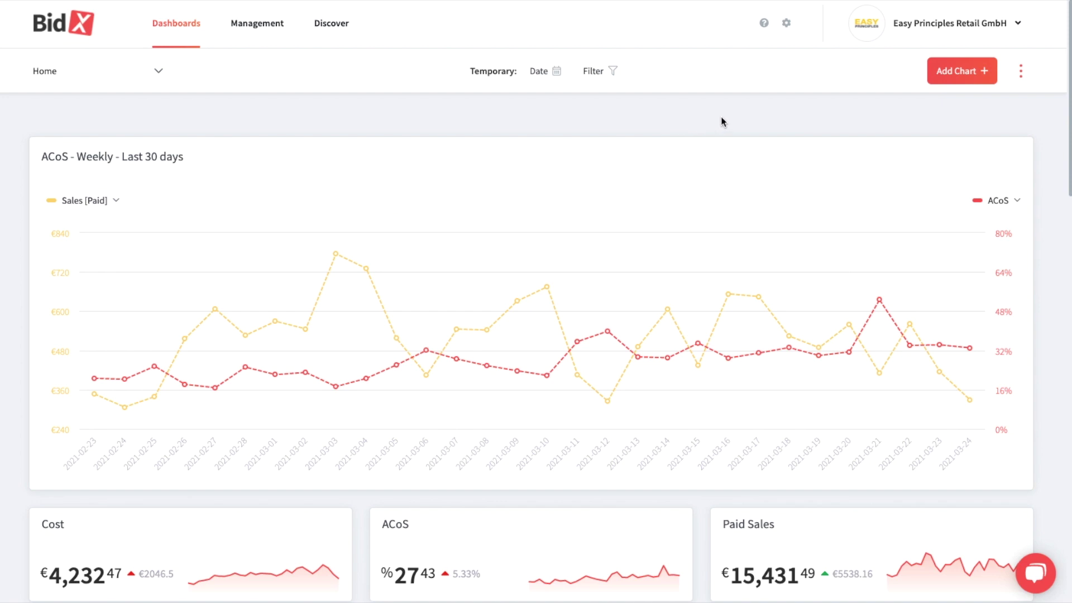
# - Add a Text Box titled 'Divider' and save it to the Home dashboard
pyautogui.click(953, 81)
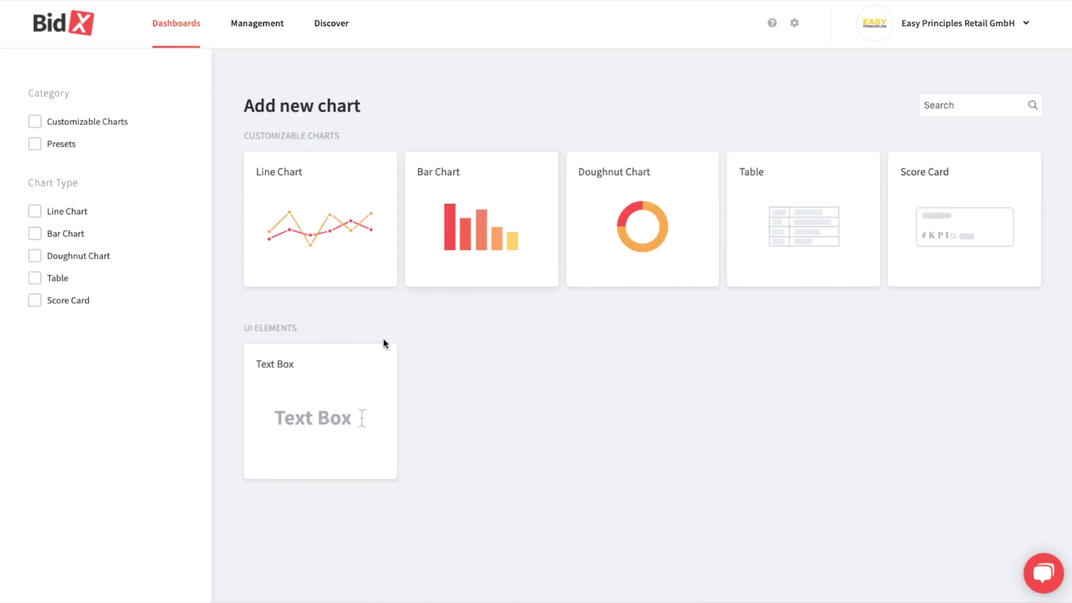
pyautogui.click(357, 394)
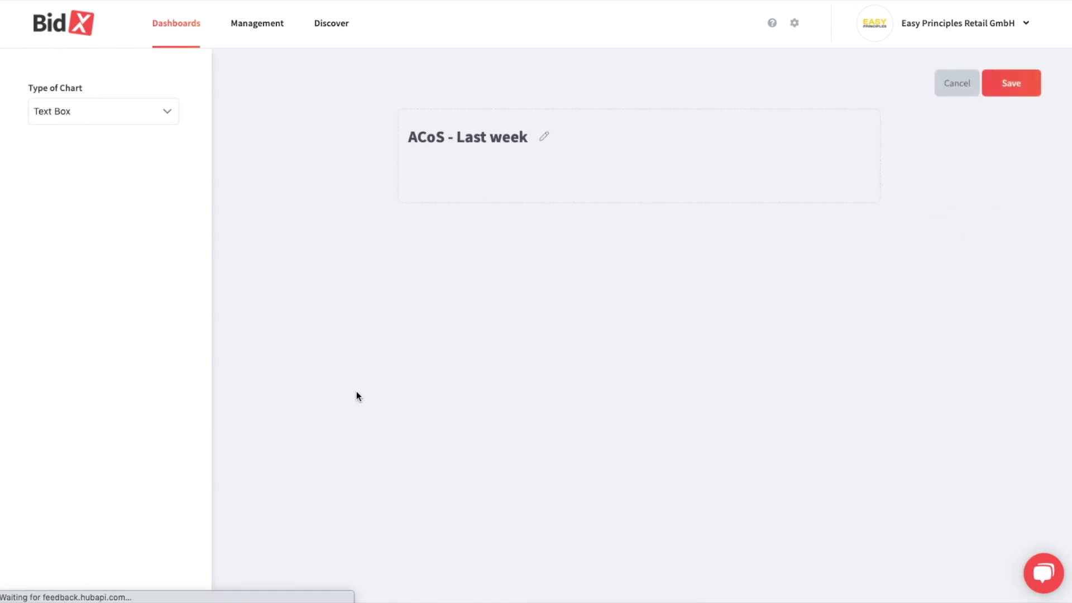
pyautogui.click(541, 138)
pyautogui.hotkey('ctrl', 'a')
pyautogui.write('Di')
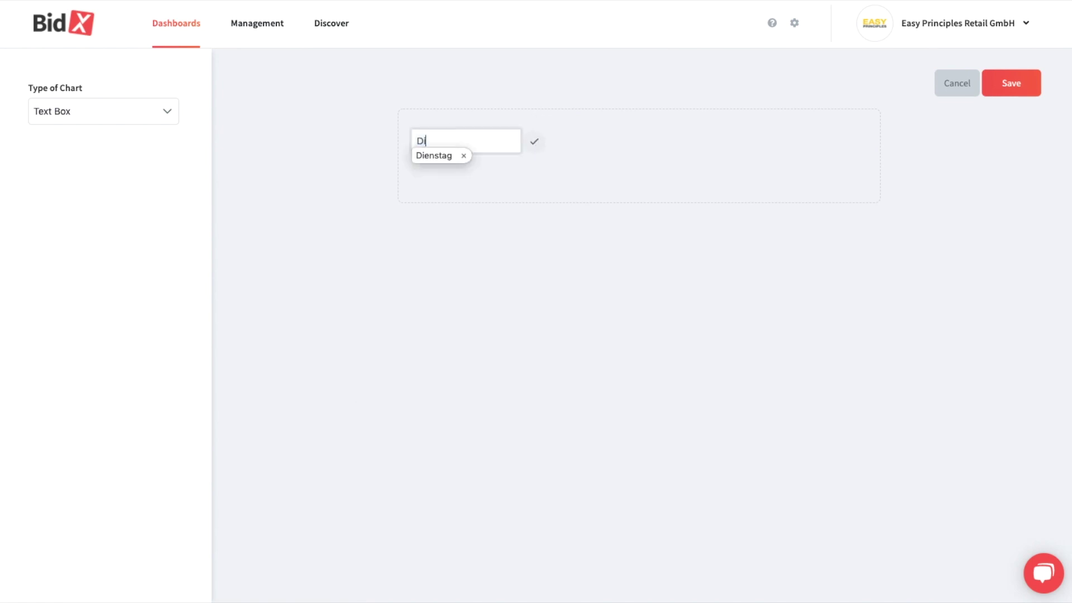
pyautogui.write('vider')
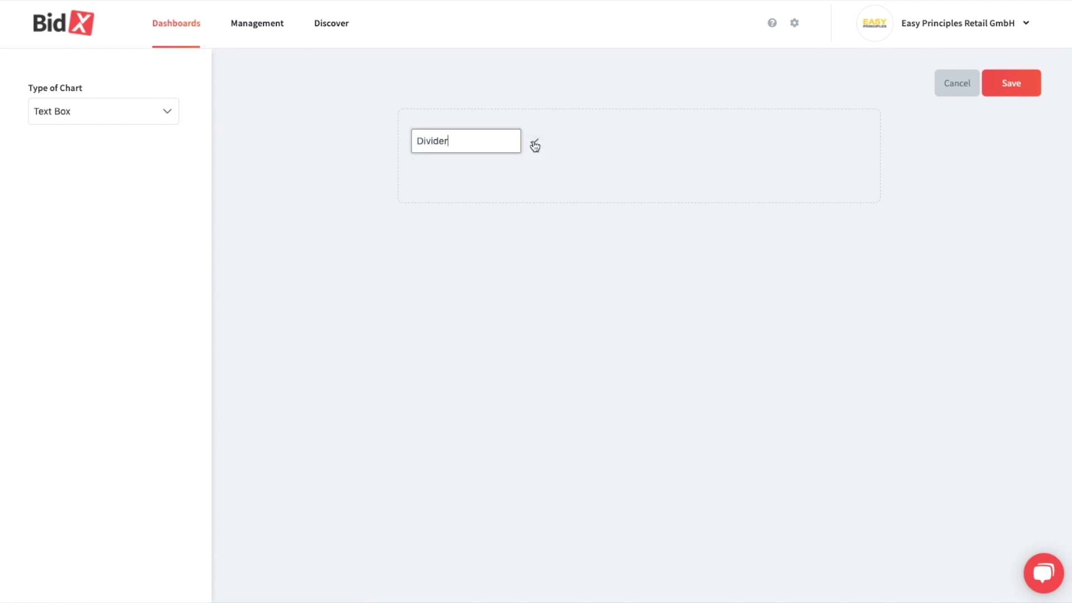
pyautogui.click(537, 143)
pyautogui.click(1013, 83)
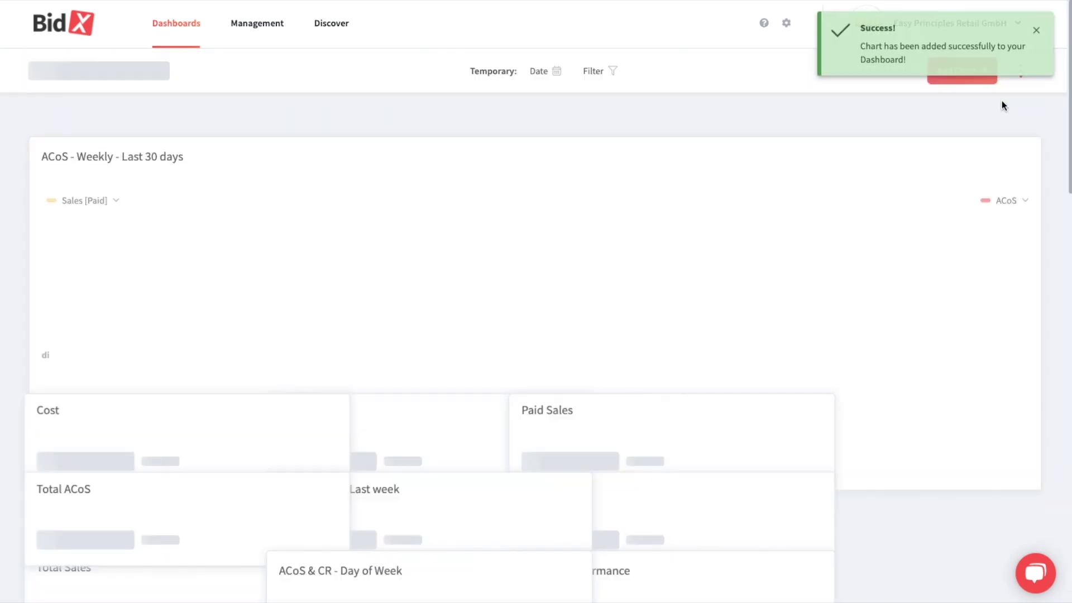
pyautogui.scroll(-10, 739, 156)
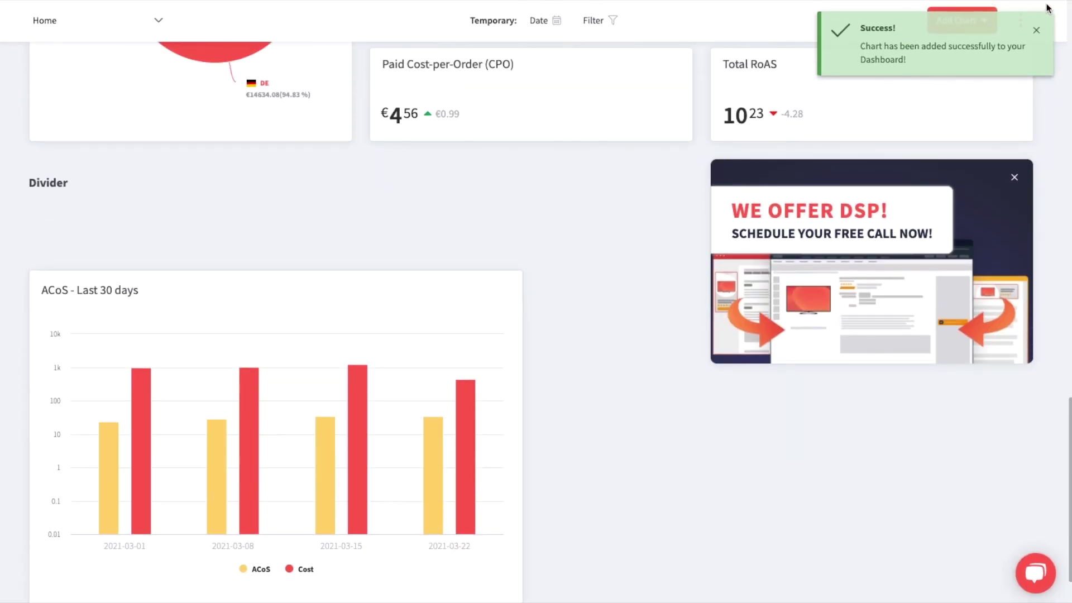
pyautogui.click(1036, 30)
# - Stretch the Divider text box across the full dashboard width
pyautogui.click(1020, 21)
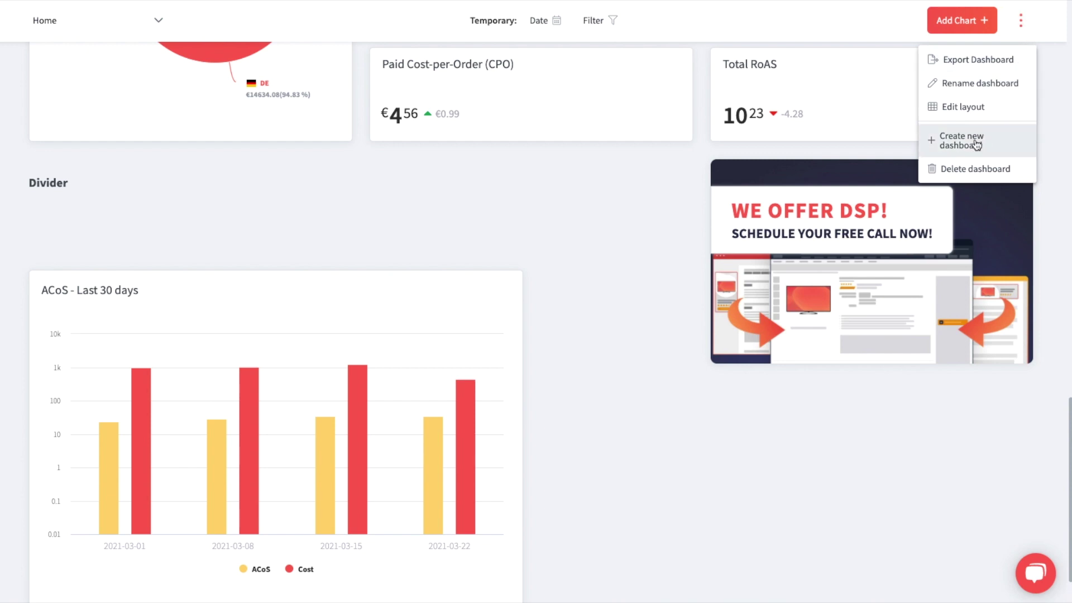
pyautogui.click(962, 106)
pyautogui.moveTo(181, 249); pyautogui.dragTo(1030, 179)
pyautogui.click(998, 23)
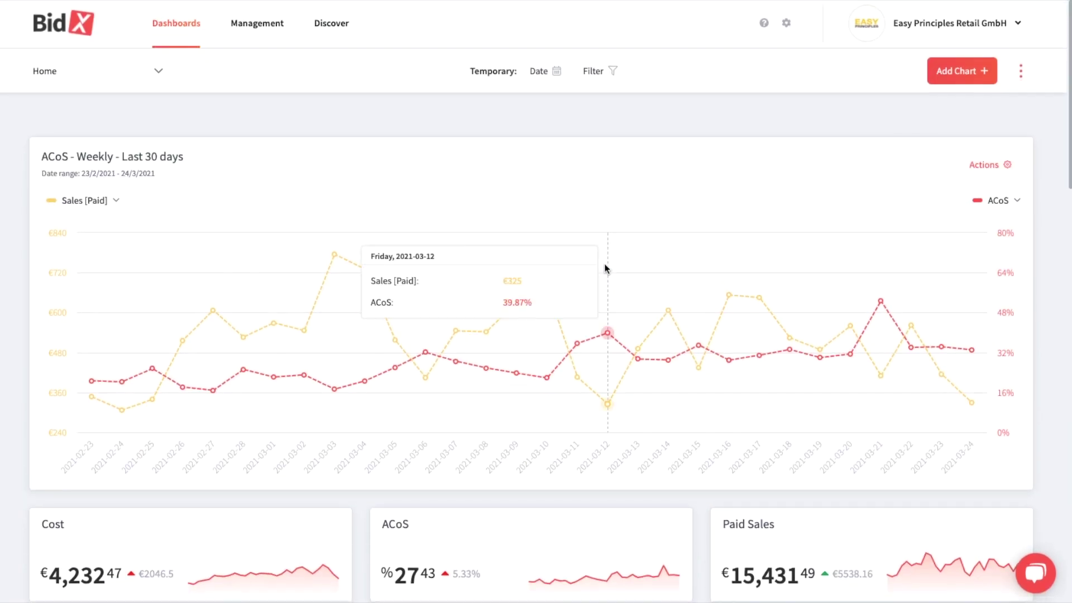
# - Limit the dashboard temporarily to the Last 7 days (18/3/2021 – 24/3/2021)
pyautogui.click(537, 71)
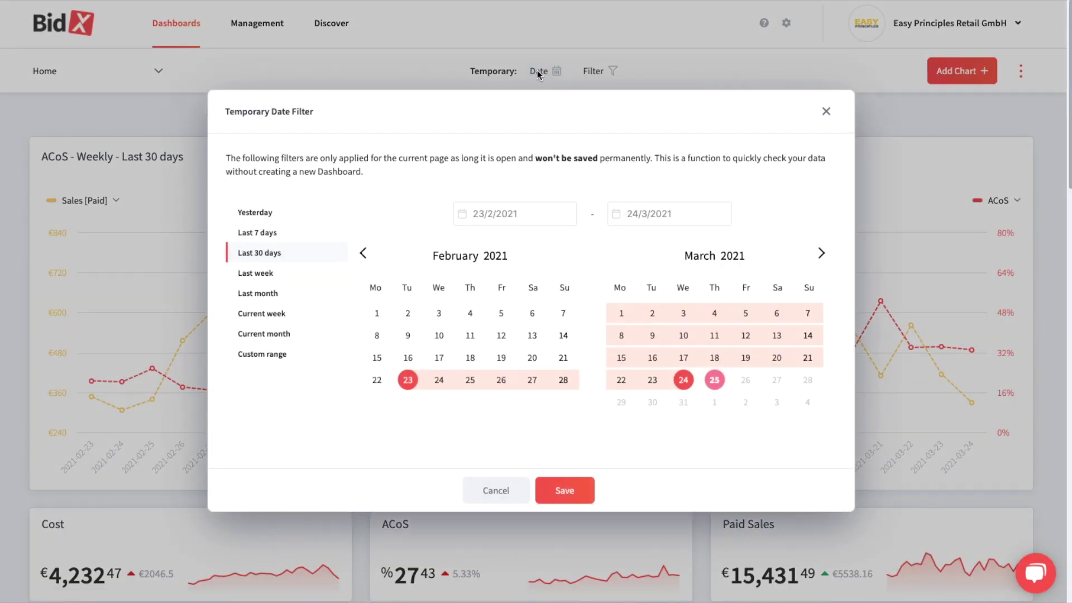
pyautogui.click(292, 234)
pyautogui.click(565, 492)
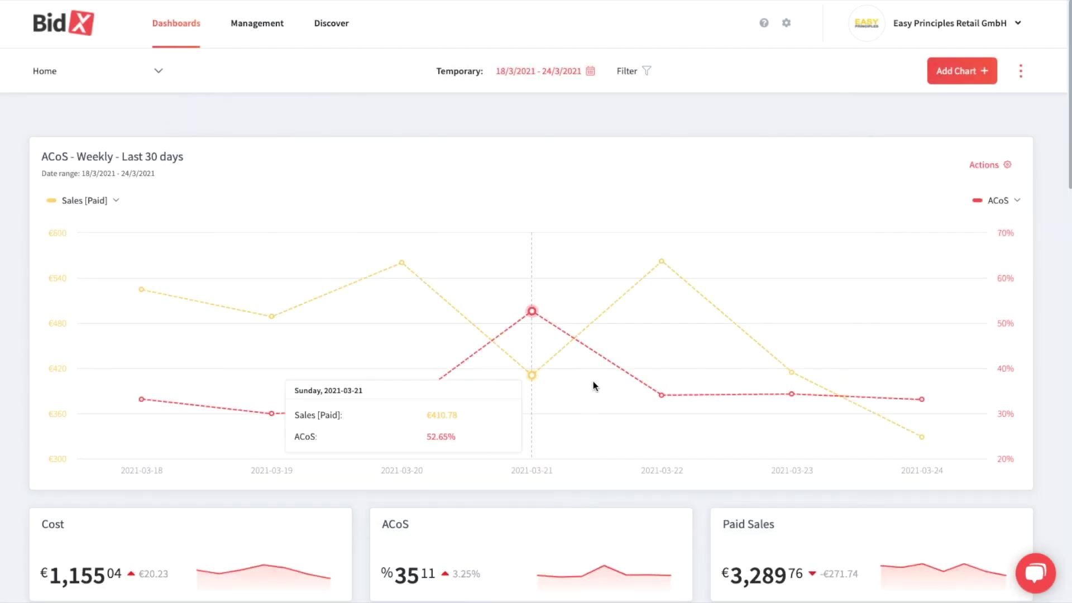
# - Check the temporary filter criteria but cancel without adding any filter
pyautogui.click(623, 71)
pyautogui.click(430, 249)
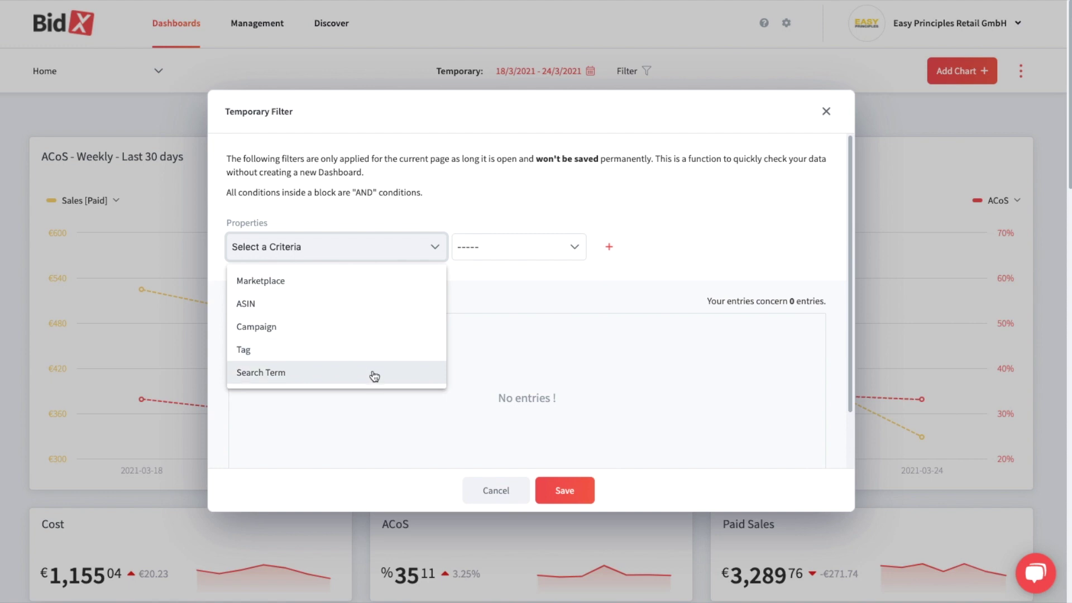
pyautogui.click(581, 284)
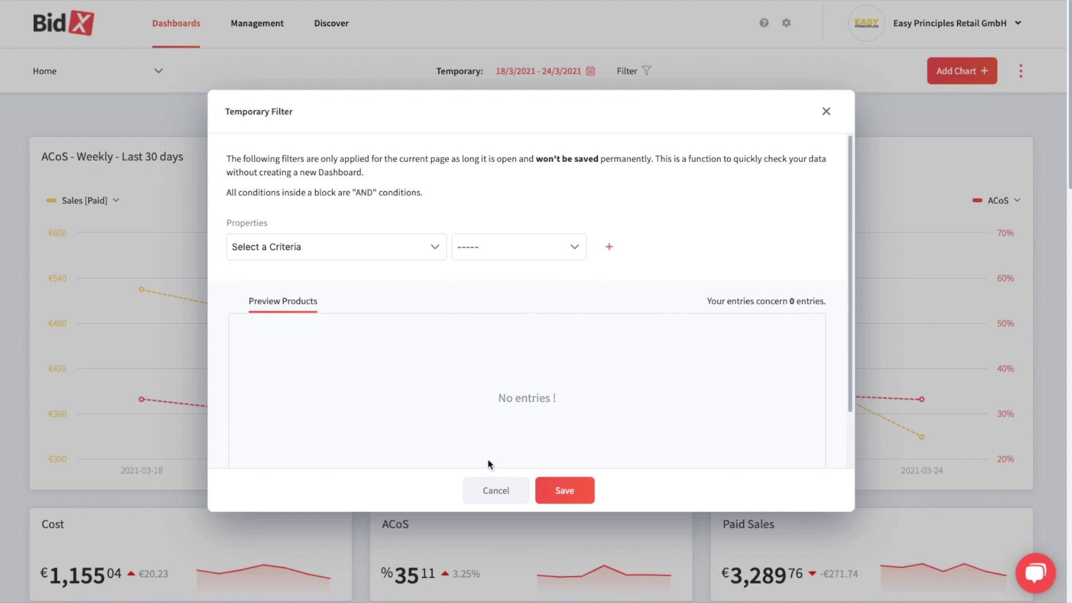
pyautogui.click(496, 491)
# - Create an empty dashboard named New Dashboard #7, adding no chart
pyautogui.click(160, 74)
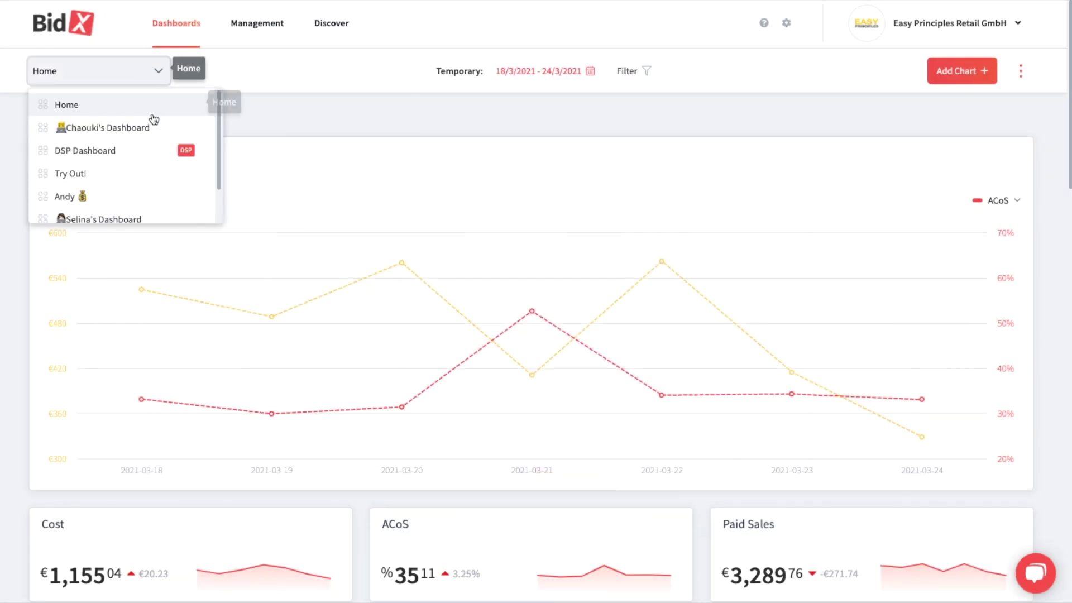
pyautogui.scroll(-2, 150, 160)
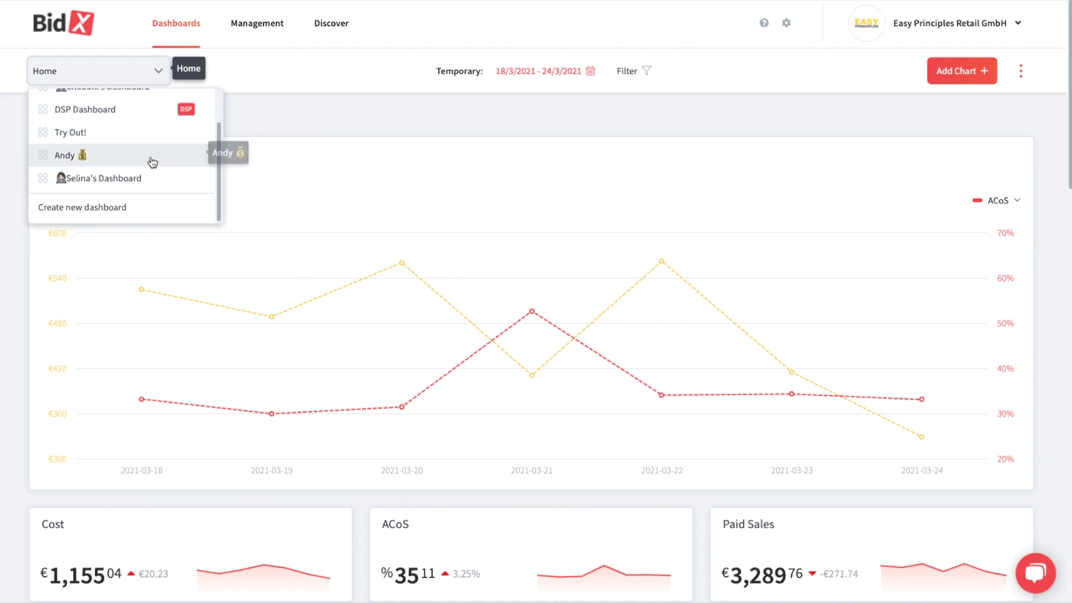
pyautogui.click(137, 209)
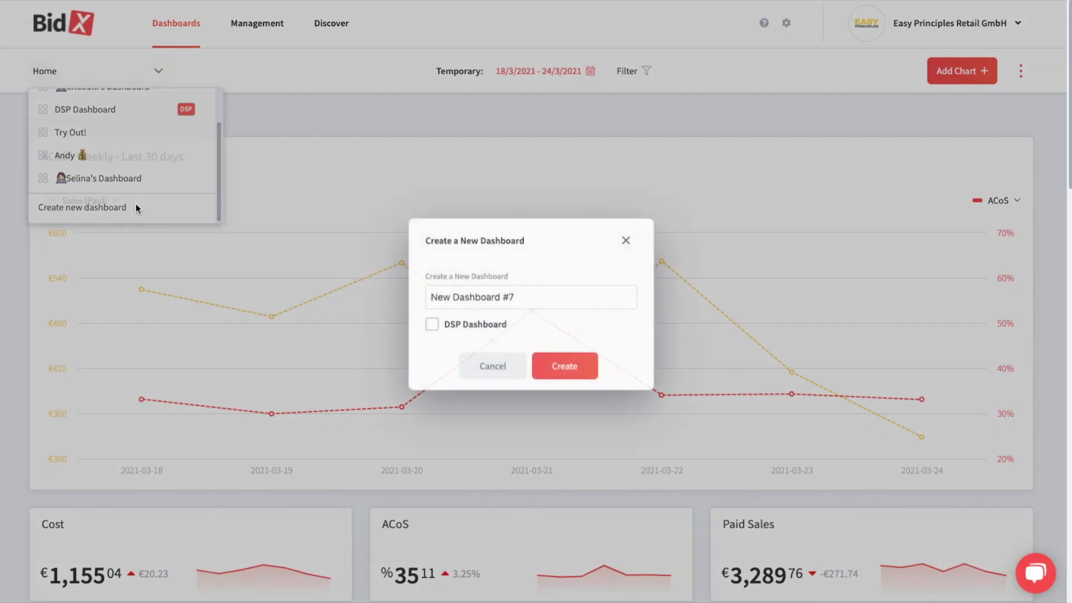
pyautogui.click(570, 363)
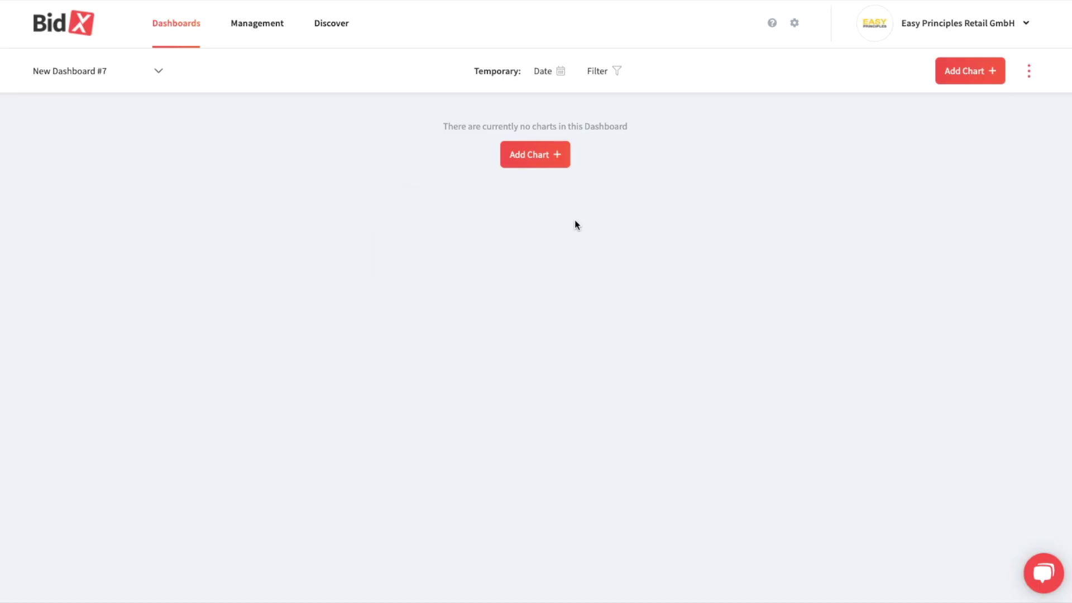
pyautogui.click(542, 154)
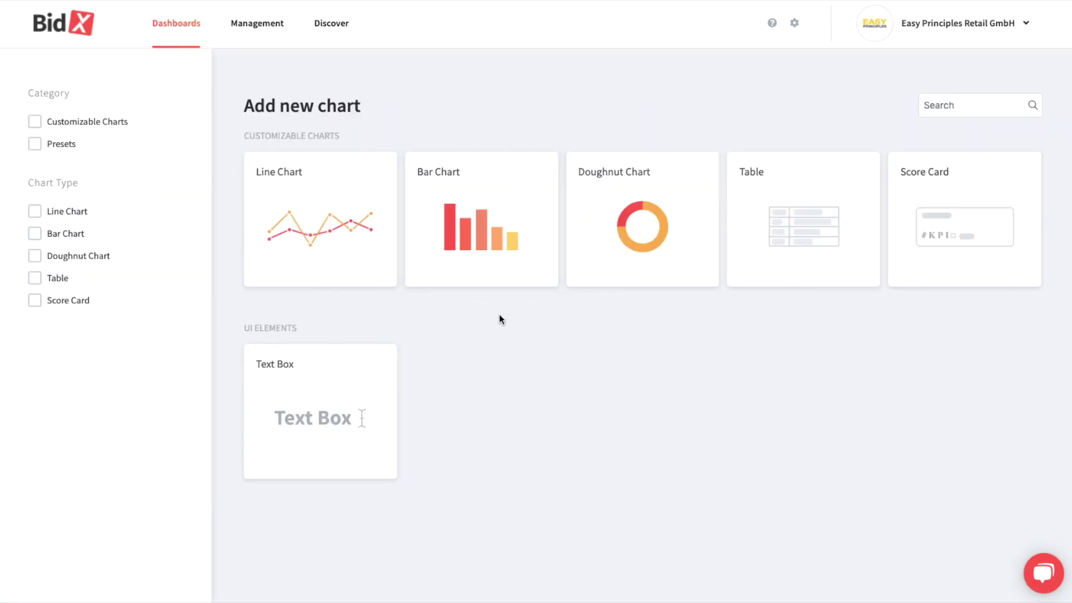
pyautogui.press('Escape')
# - Start another new dashboard, New Dashboard #8, marked as a DSP Dashboard
pyautogui.click(158, 71)
pyautogui.scroll(-2, 144, 190)
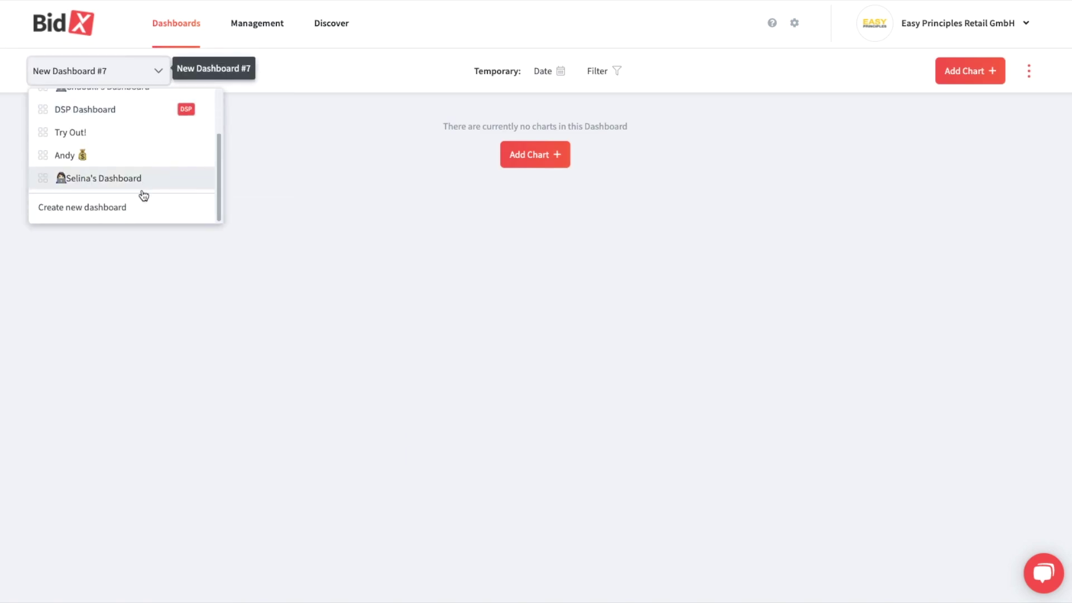
pyautogui.click(129, 211)
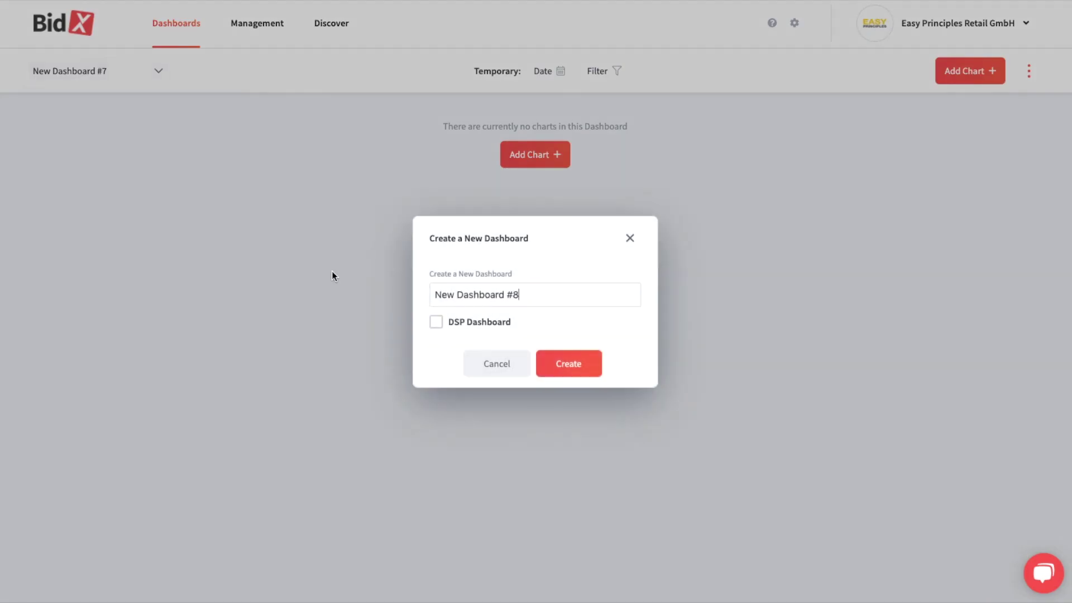
pyautogui.click(436, 322)
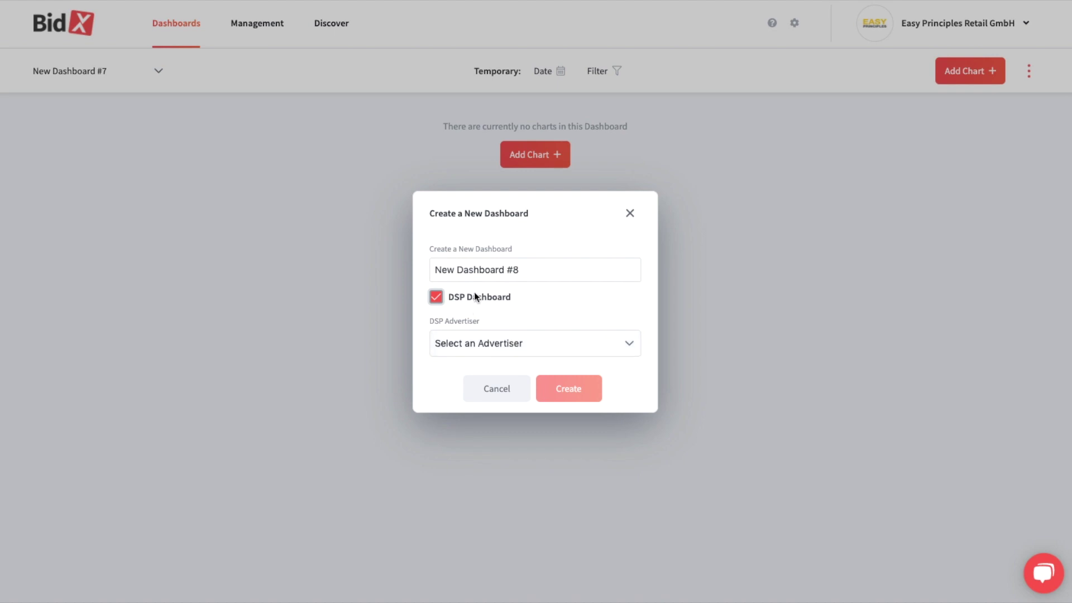